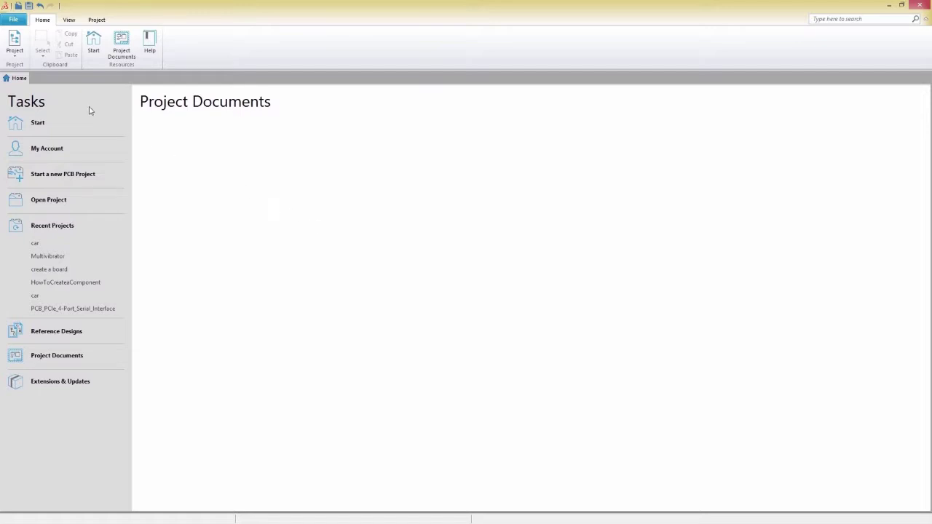
Add a new PCB document, PCB1.PcbDoc, to the create a board project
{"action": "left_click", "coordinate": [16, 57]}
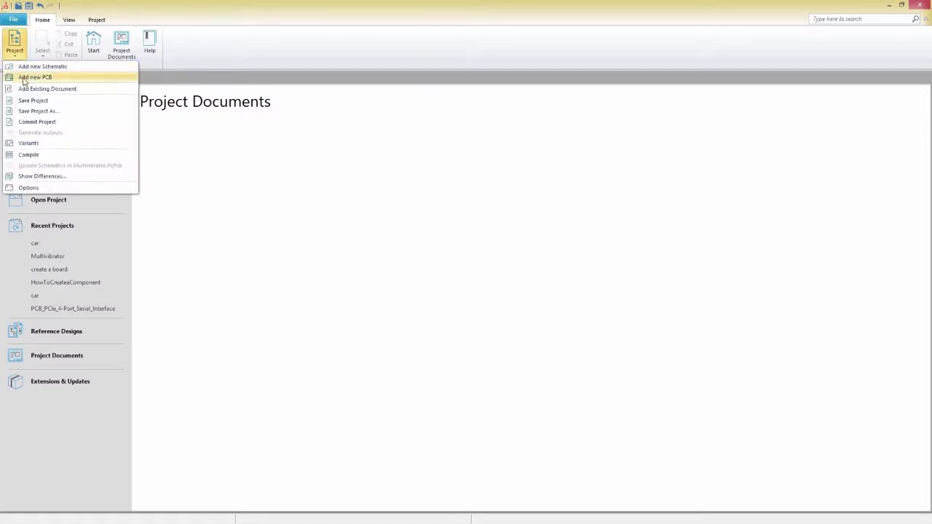
{"action": "left_click", "coordinate": [22, 75]}
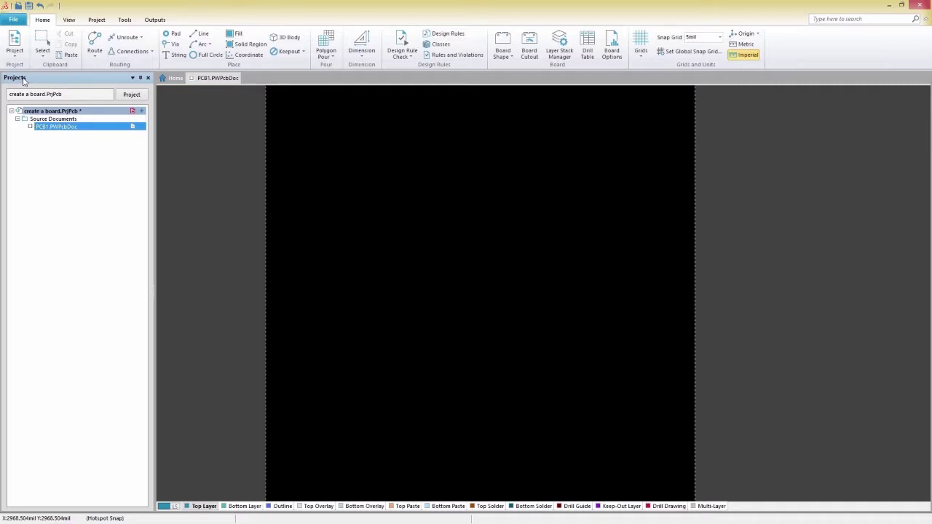
Set the relative origin at the board's lower-left corner
{"action": "left_click", "coordinate": [746, 37]}
{"action": "left_click", "coordinate": [744, 45]}
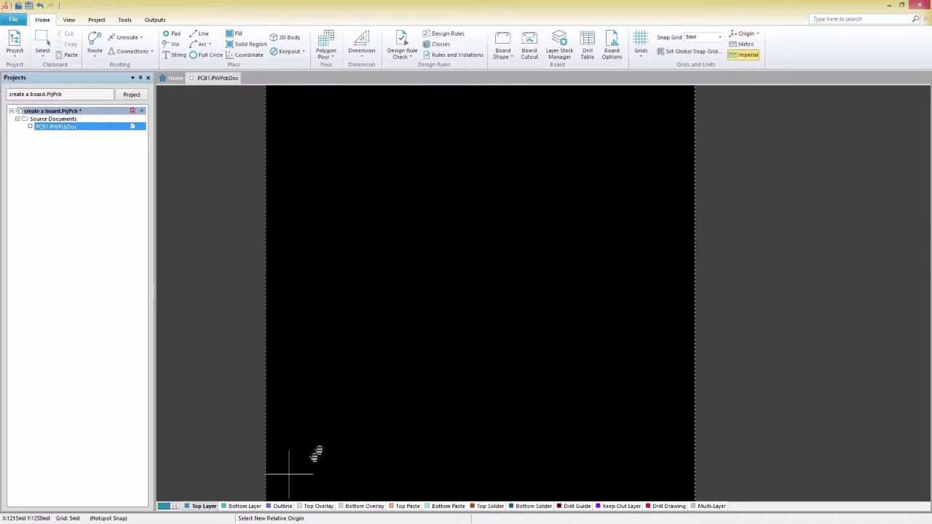
{"action": "scroll", "coordinate": [255, 402], "scroll_direction": "up", "scroll_amount": 5, "text": "ctrl"}
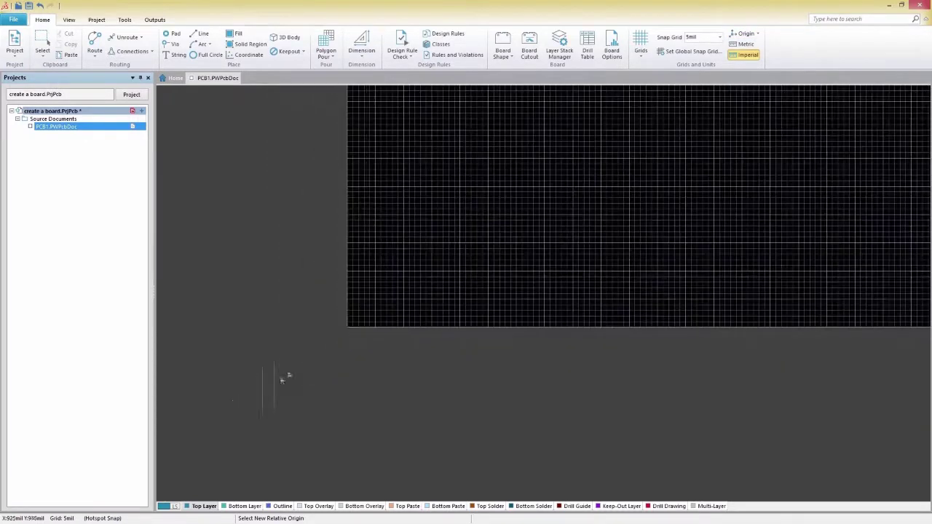
{"action": "left_click", "coordinate": [345, 326]}
{"action": "scroll", "coordinate": [285, 379], "scroll_direction": "down", "scroll_amount": 2, "text": "ctrl"}
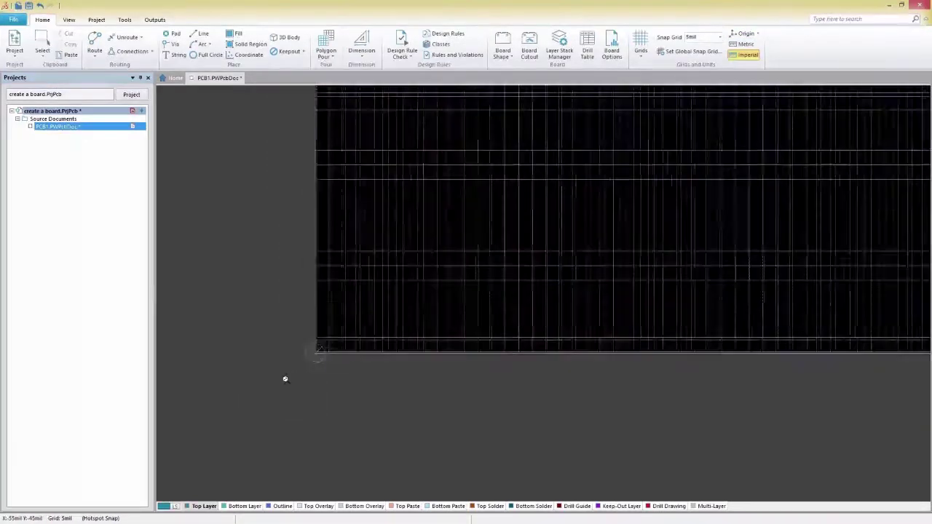
{"action": "scroll", "coordinate": [285, 379], "scroll_direction": "down", "scroll_amount": 3, "text": "ctrl"}
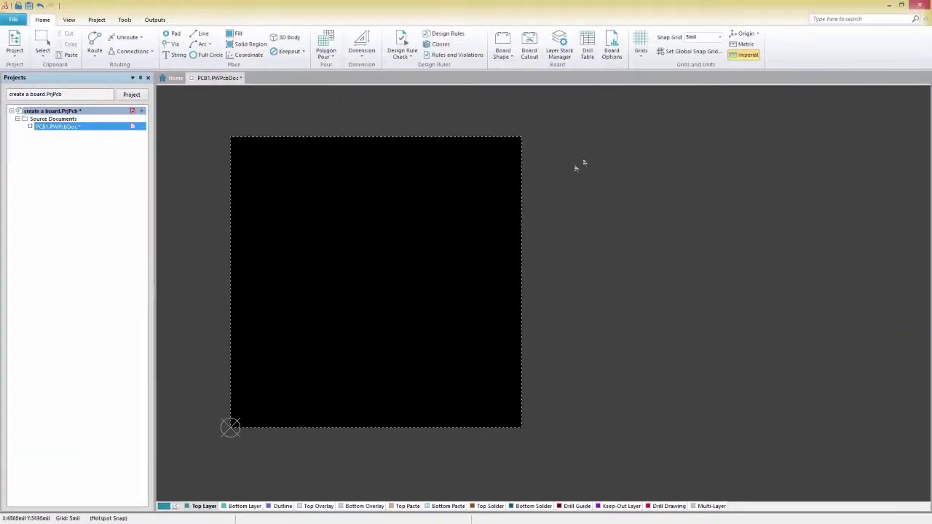
Set the global snap grid to 1.000 mm (39.37mil)
{"action": "left_click", "coordinate": [720, 36]}
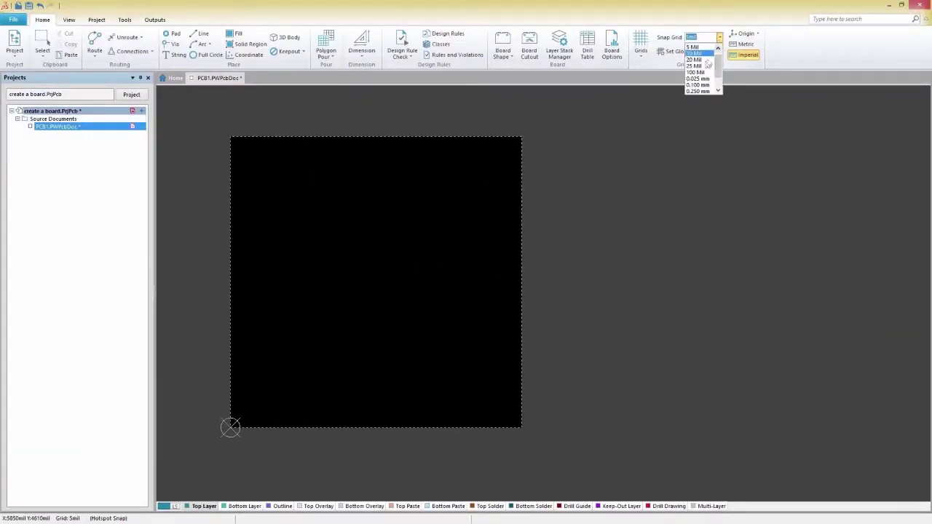
{"action": "scroll", "coordinate": [702, 69], "scroll_direction": "down", "scroll_amount": 2}
{"action": "left_click", "coordinate": [699, 83]}
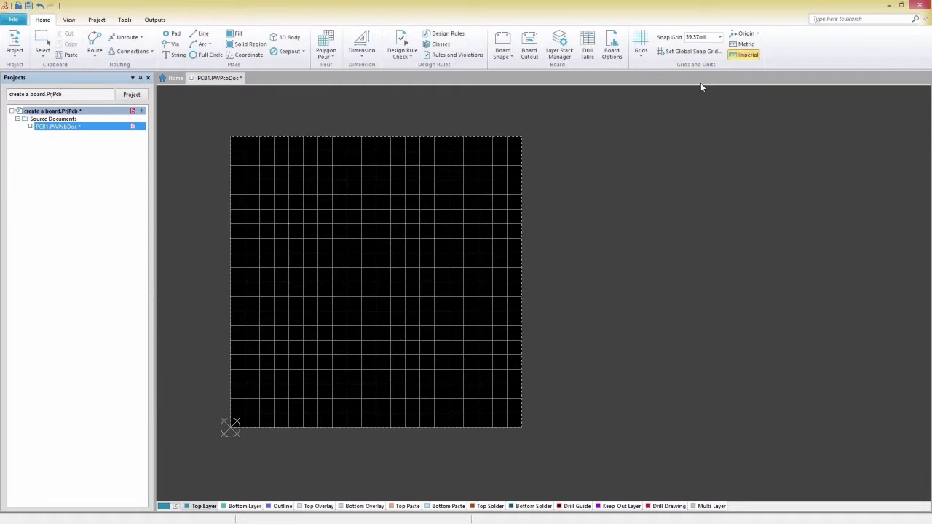
{"action": "left_click", "coordinate": [696, 51]}
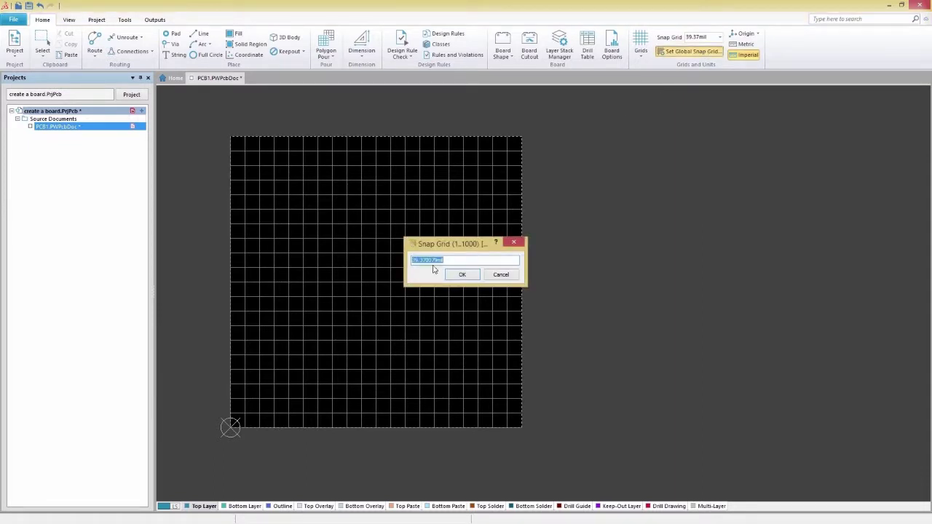
{"action": "left_click", "coordinate": [459, 274]}
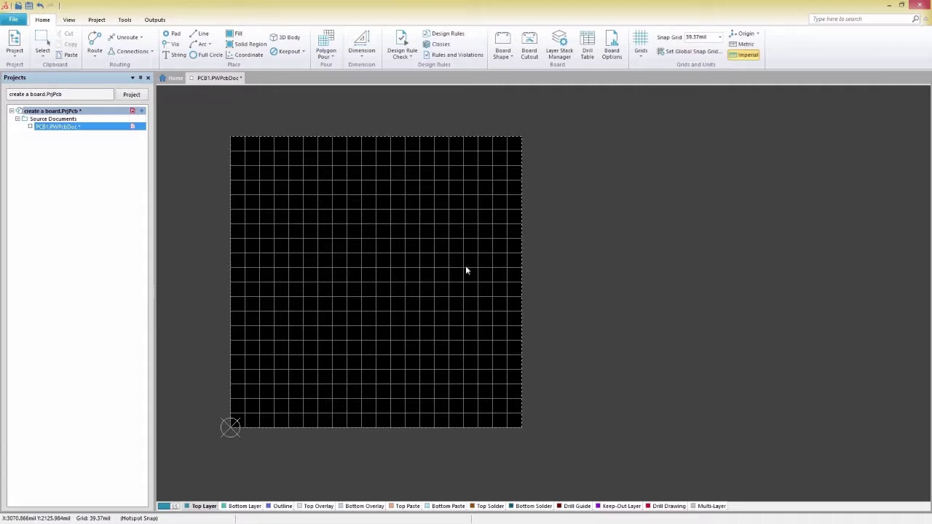
{"action": "left_click", "coordinate": [640, 58]}
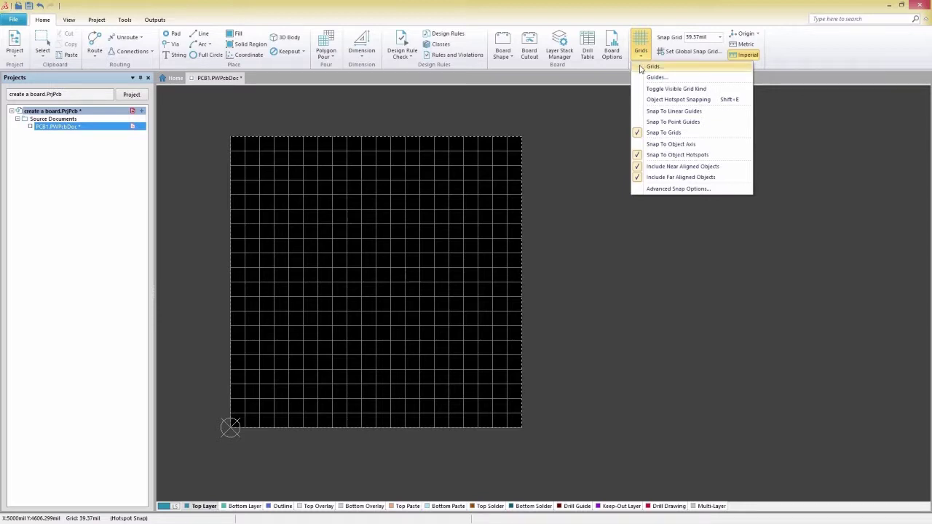
In Grid Manager, add a new Cartesian grid above the global board snap grid
{"action": "left_click", "coordinate": [641, 68]}
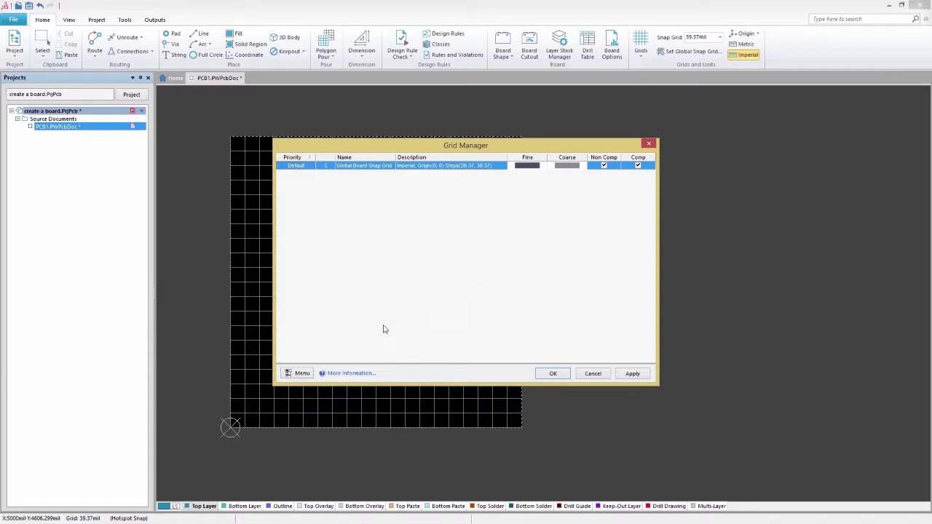
{"action": "left_click", "coordinate": [298, 373]}
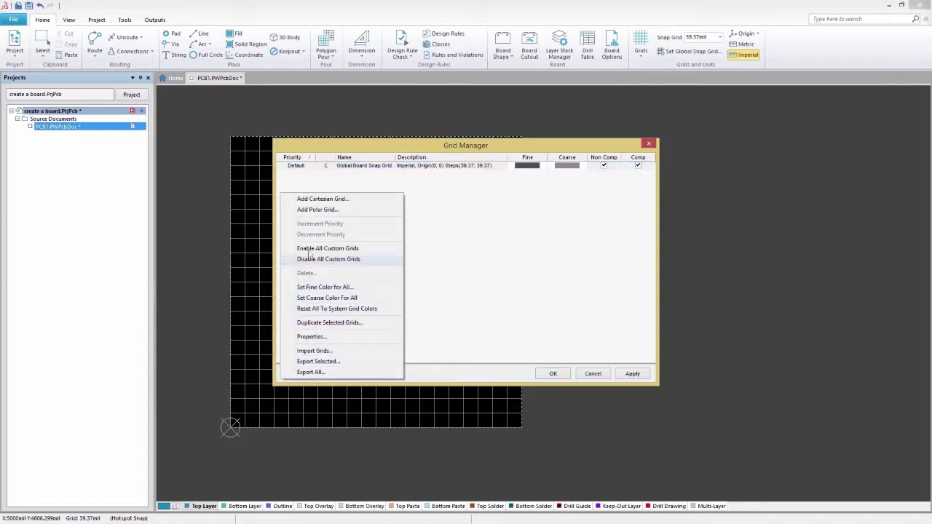
{"action": "left_click", "coordinate": [322, 200]}
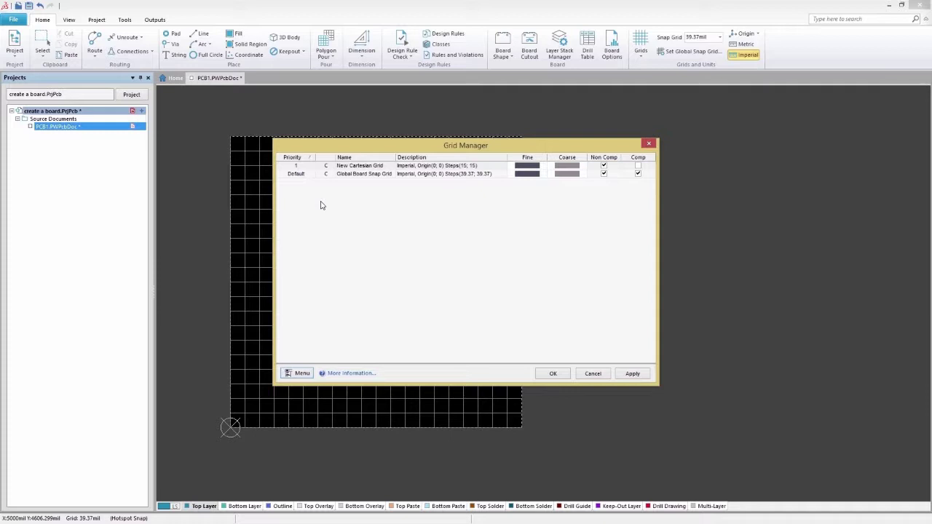
Switch the New Cartesian Grid to Metric units with a 2.500mm X step
{"action": "double_click", "coordinate": [362, 167]}
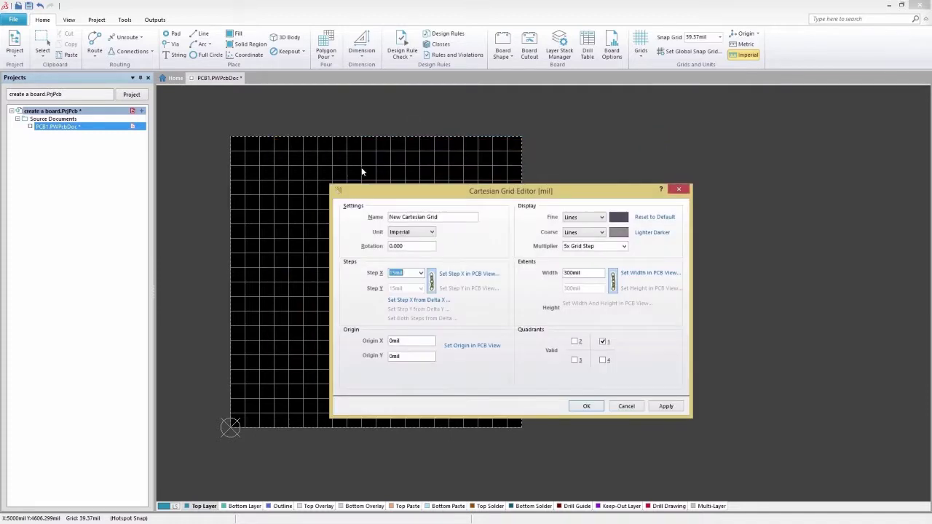
{"action": "left_click", "coordinate": [404, 231]}
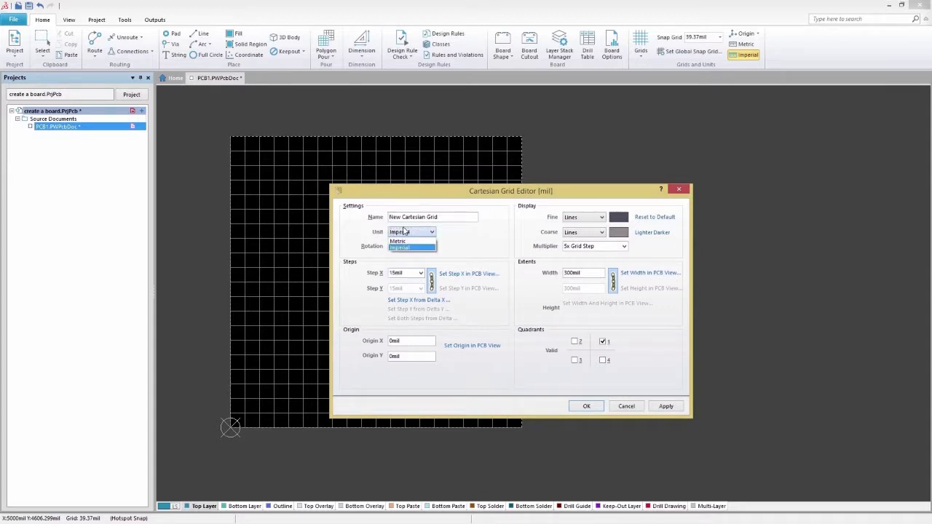
{"action": "left_click", "coordinate": [404, 245]}
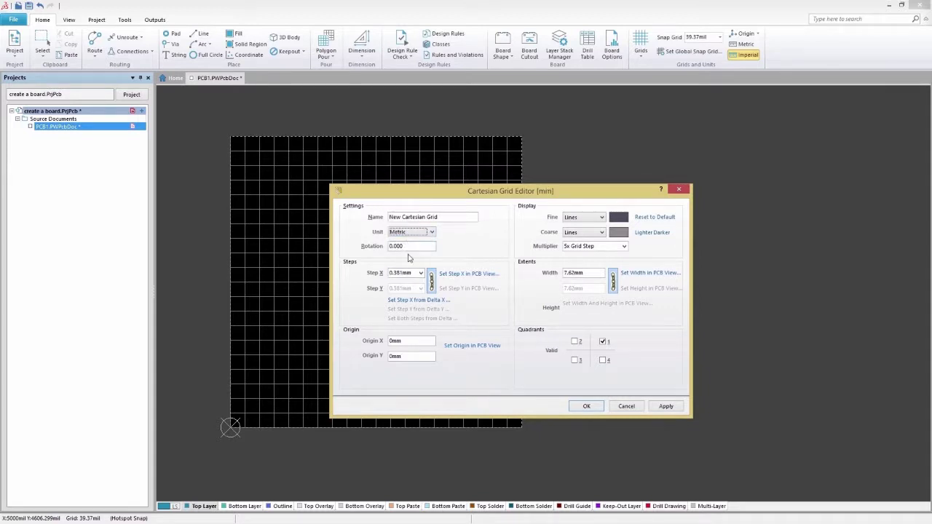
{"action": "left_click", "coordinate": [421, 273]}
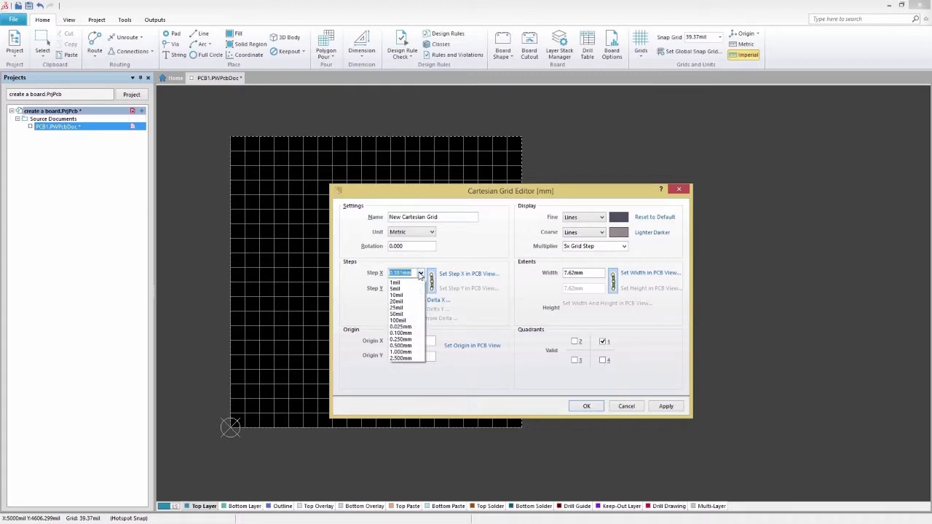
{"action": "left_click", "coordinate": [402, 358]}
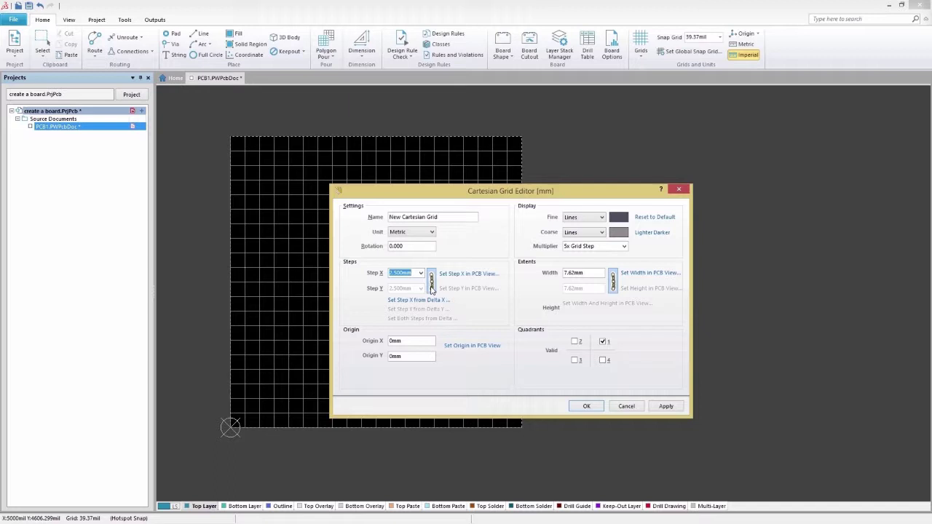
Keep the X and Y steps linked at 2.500mm and set the grid width to 40
{"action": "left_click", "coordinate": [431, 282]}
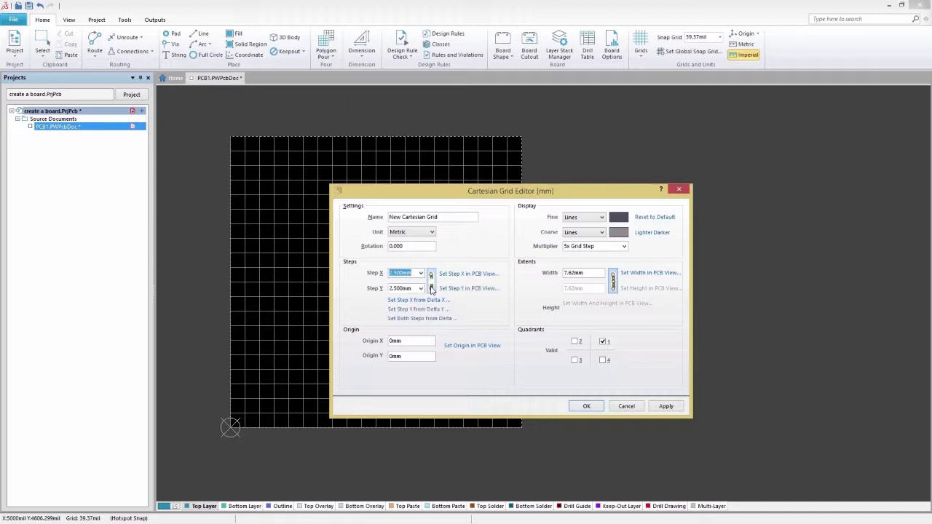
{"action": "left_click", "coordinate": [421, 289]}
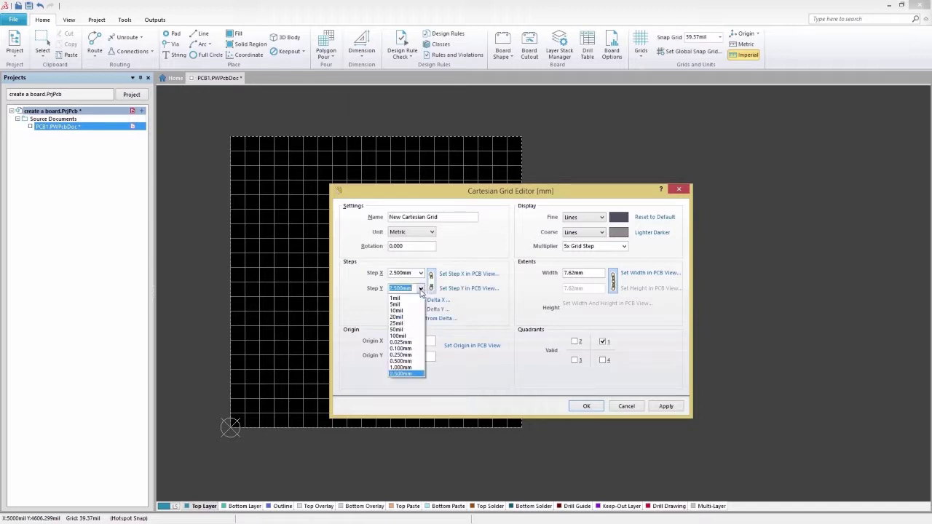
{"action": "left_click", "coordinate": [405, 329]}
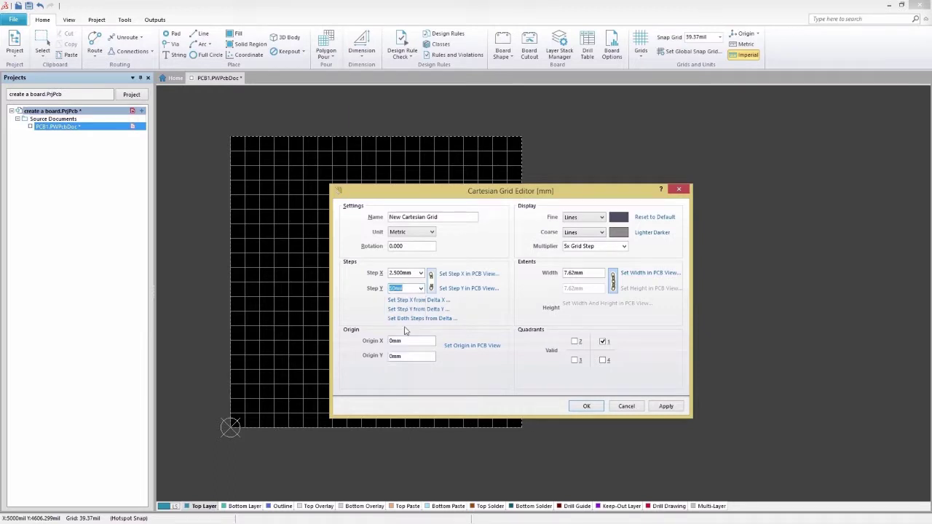
{"action": "left_click", "coordinate": [432, 282]}
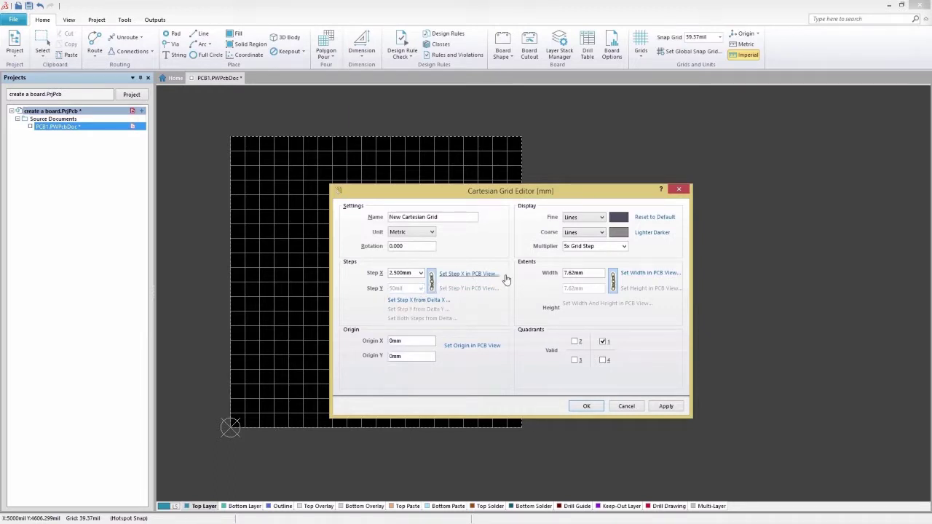
{"action": "double_click", "coordinate": [566, 272]}
{"action": "type", "text": "40"}
Color the fine grid lines cyan and coarse lines red, then apply the grid
{"action": "left_click", "coordinate": [619, 220]}
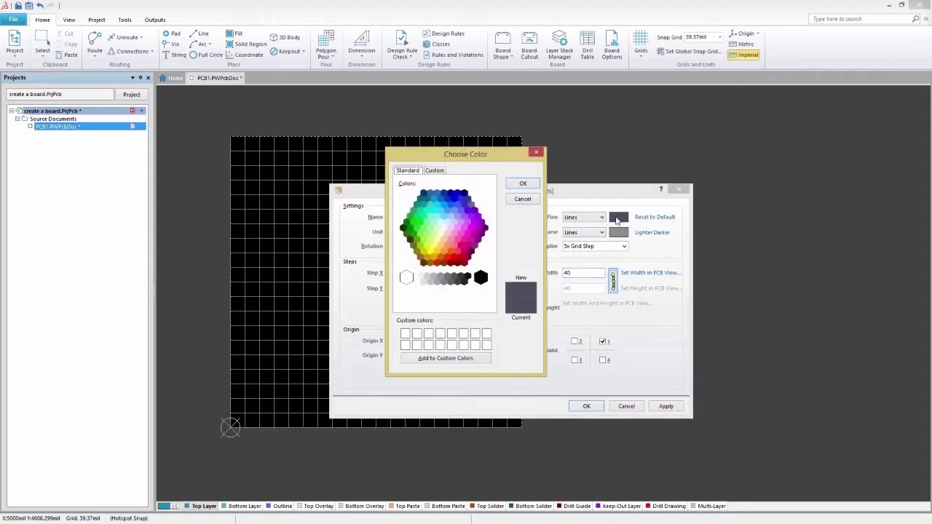
{"action": "left_click", "coordinate": [436, 205]}
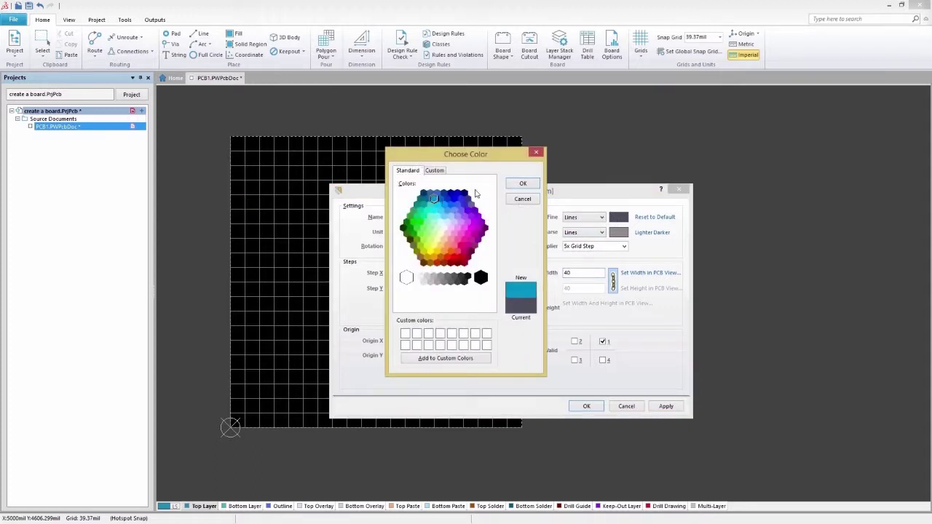
{"action": "left_click", "coordinate": [521, 183]}
{"action": "left_click", "coordinate": [617, 231]}
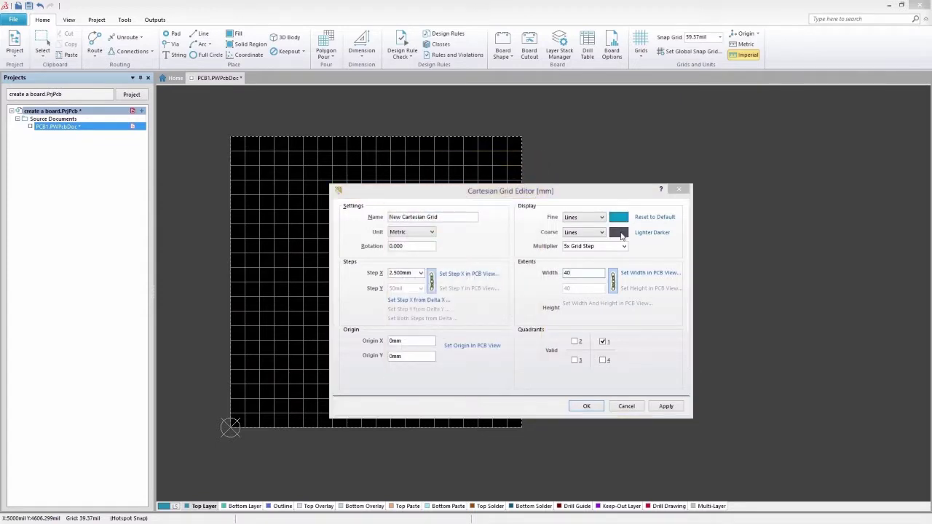
{"action": "left_click", "coordinate": [455, 258]}
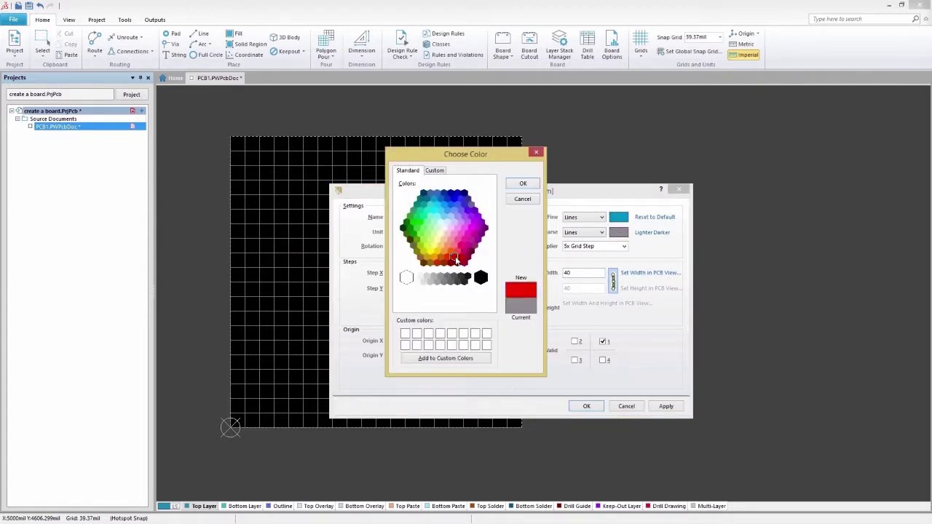
{"action": "left_click", "coordinate": [521, 185]}
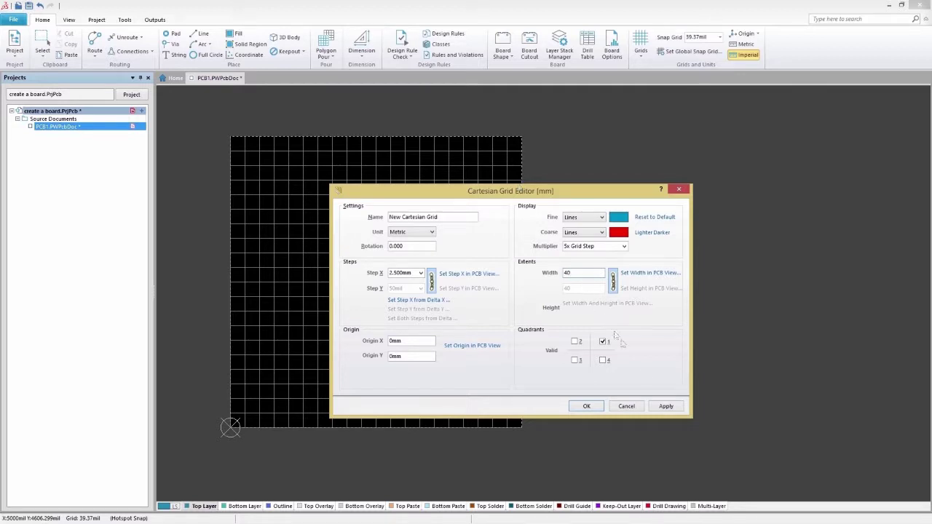
{"action": "left_click", "coordinate": [670, 409]}
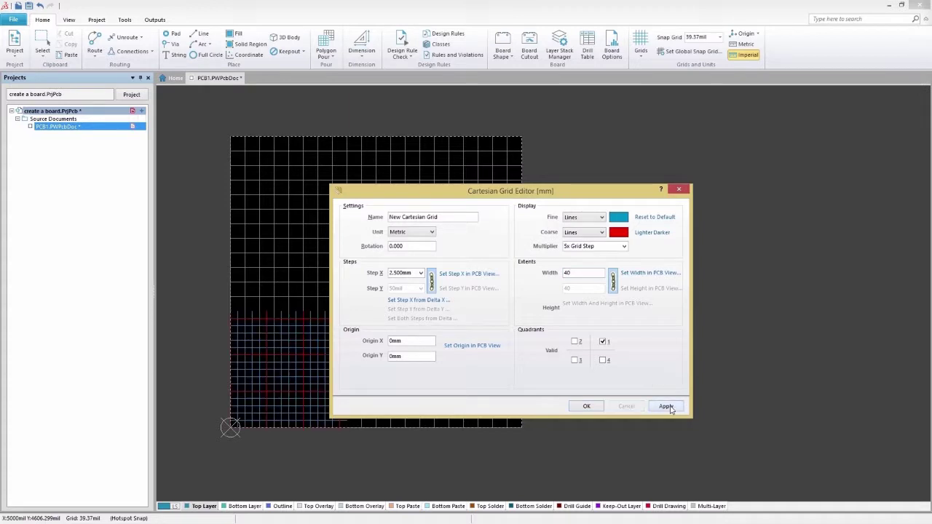
{"action": "left_click", "coordinate": [596, 408]}
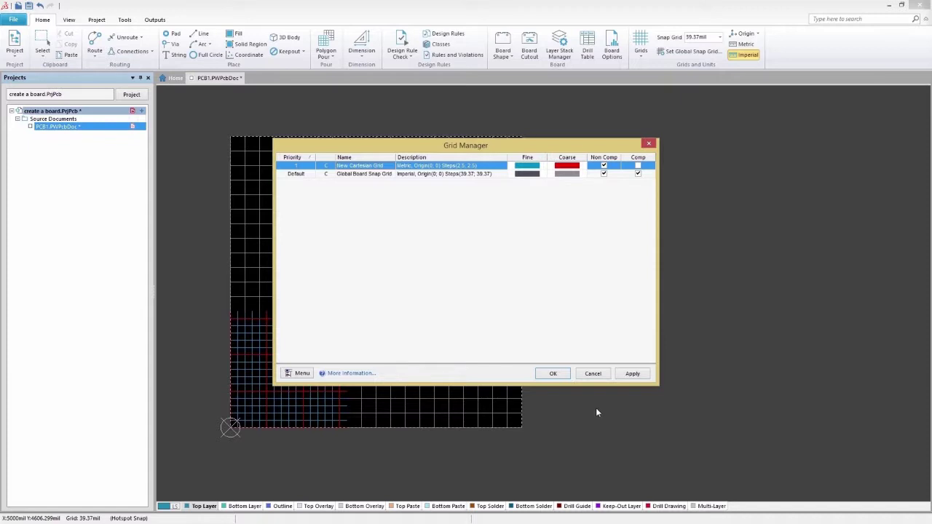
Add three extra Cartesian grids to the grid list
{"action": "right_click", "coordinate": [441, 254]}
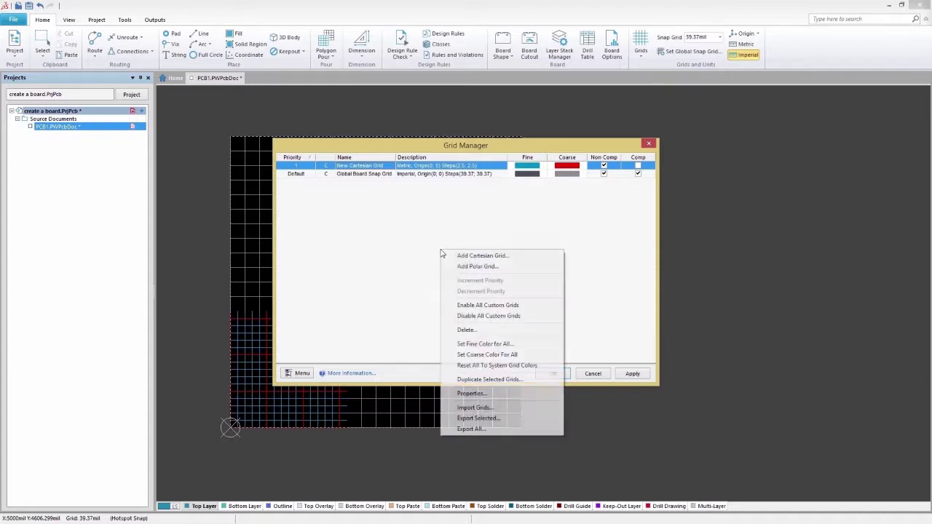
{"action": "left_click", "coordinate": [454, 256]}
{"action": "right_click", "coordinate": [454, 255]}
{"action": "left_click", "coordinate": [472, 260]}
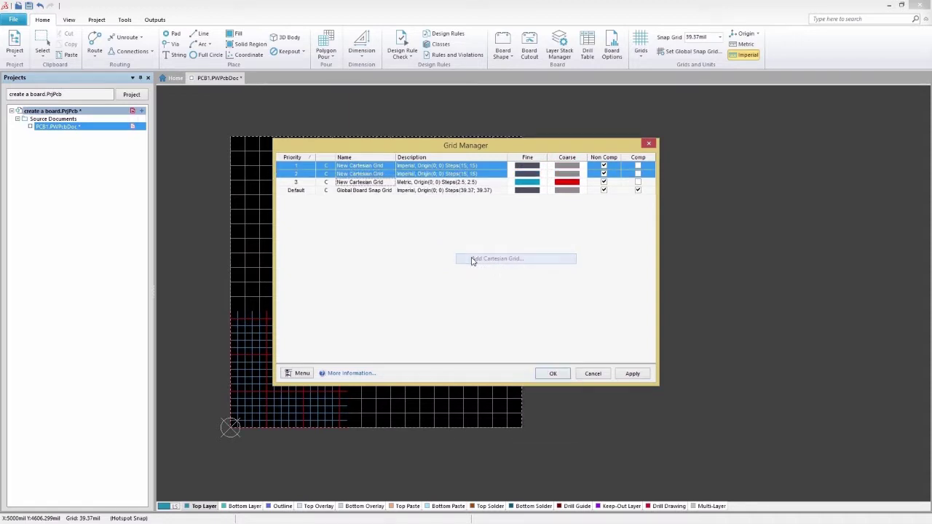
{"action": "right_click", "coordinate": [472, 261]}
{"action": "left_click", "coordinate": [492, 262]}
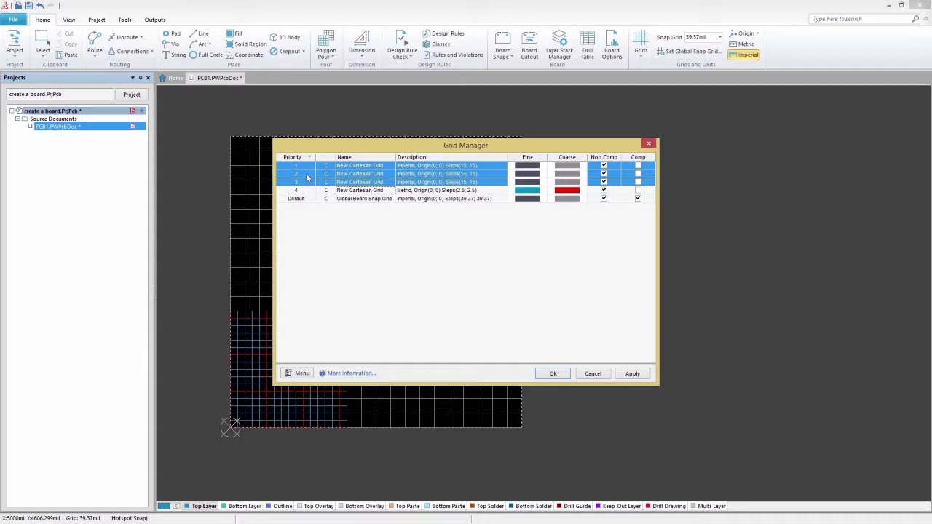
Delete the three extra grids, leaving the metric 2.5 grid at priority 1, and apply
{"action": "right_click", "coordinate": [307, 176]}
{"action": "left_click", "coordinate": [334, 254]}
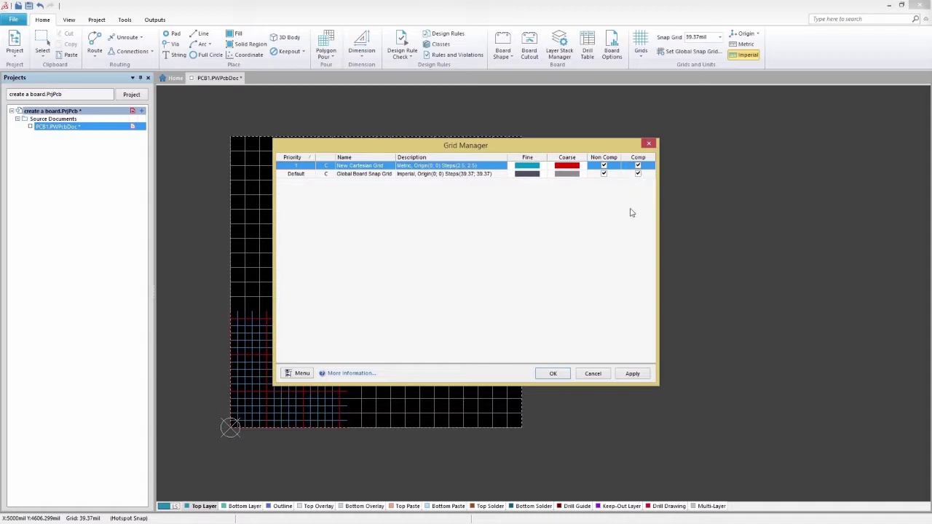
{"action": "left_click", "coordinate": [633, 373]}
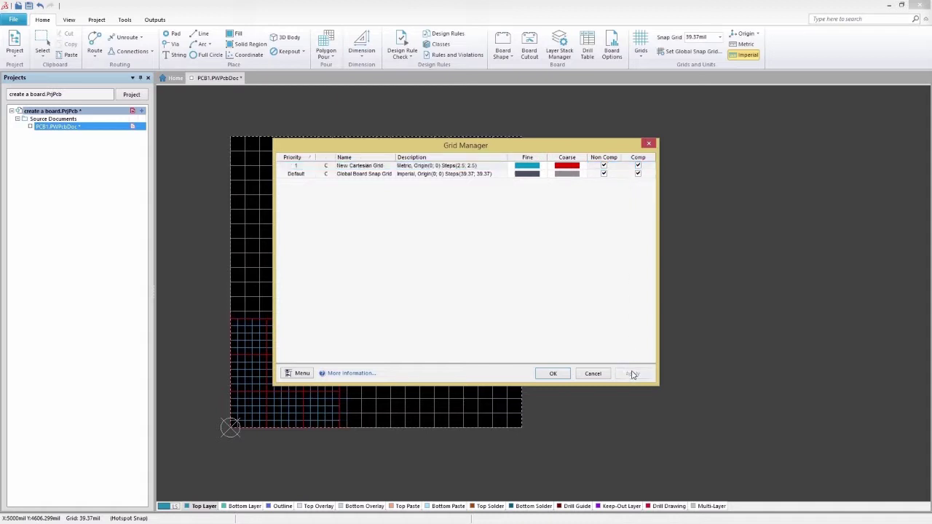
{"action": "left_click", "coordinate": [552, 374]}
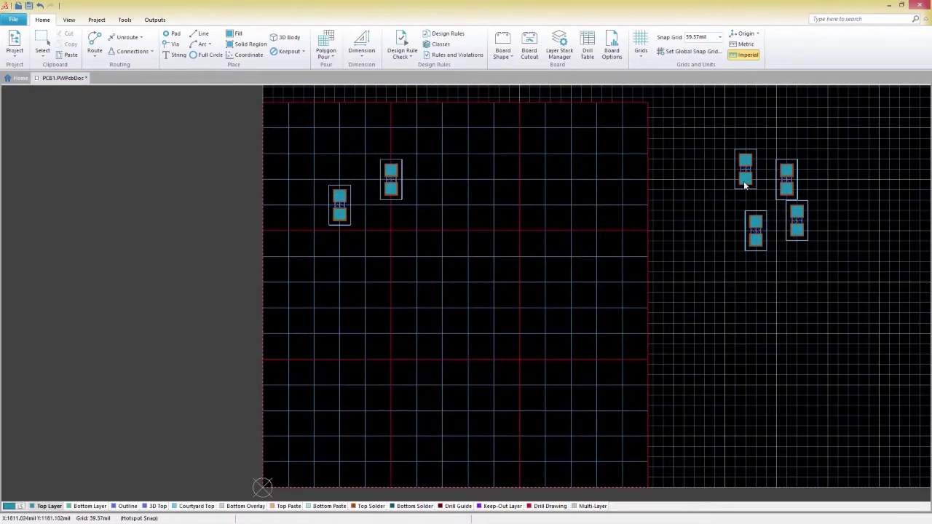
Drag the four spare components onto the board and box-select all six
{"action": "left_click_drag", "start_coordinate": [745, 182], "coordinate": [437, 216]}
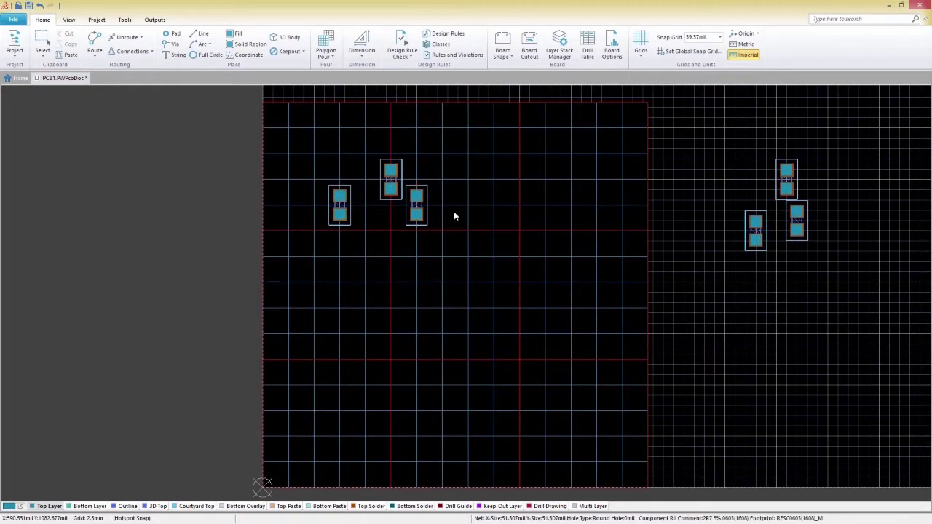
{"action": "left_click_drag", "start_coordinate": [777, 184], "coordinate": [491, 205]}
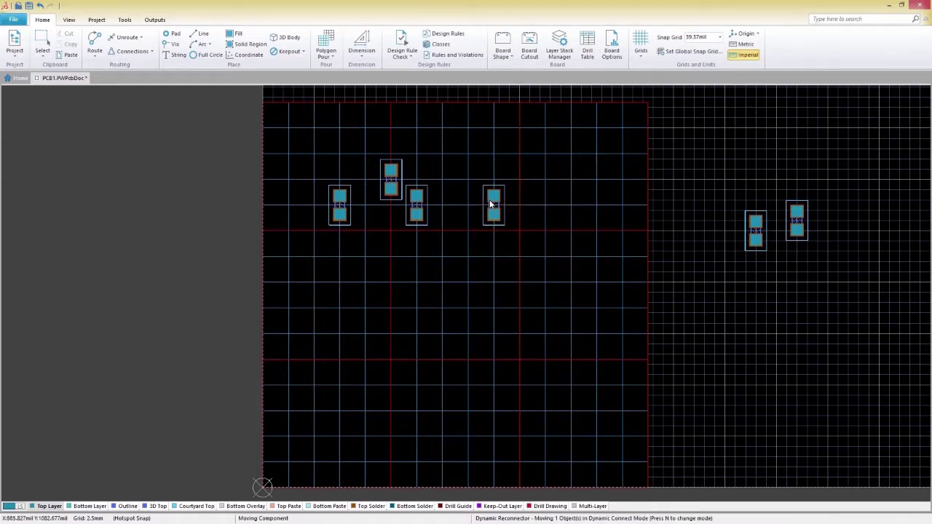
{"action": "left_click_drag", "start_coordinate": [755, 235], "coordinate": [546, 260]}
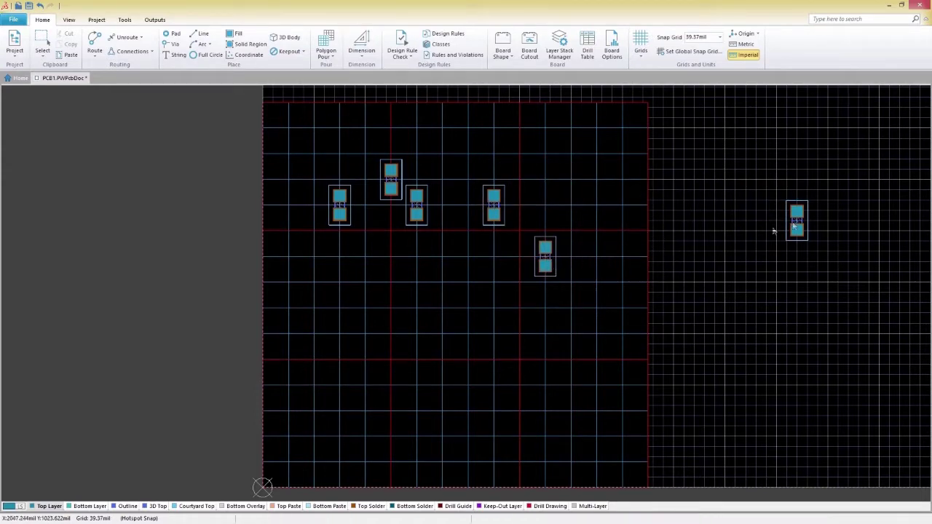
{"action": "left_click_drag", "start_coordinate": [795, 227], "coordinate": [632, 261]}
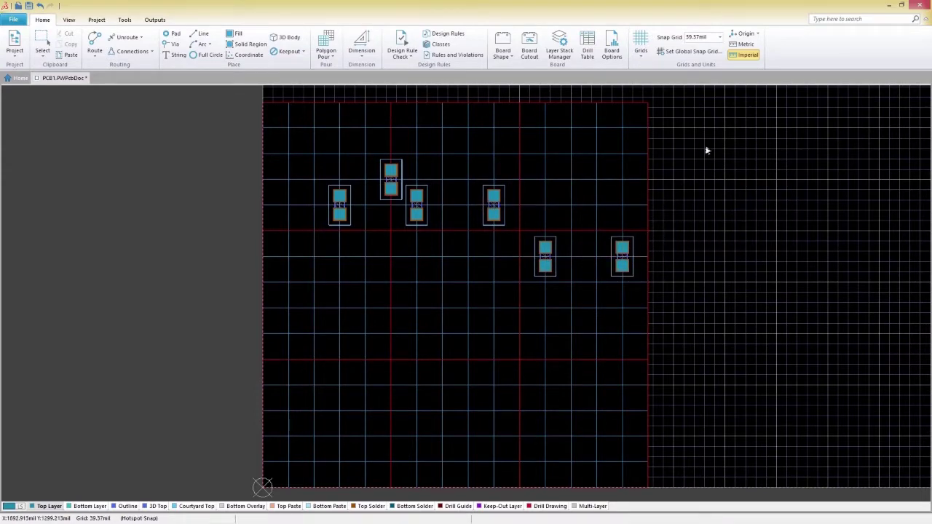
{"action": "left_click_drag", "start_coordinate": [707, 148], "coordinate": [283, 323]}
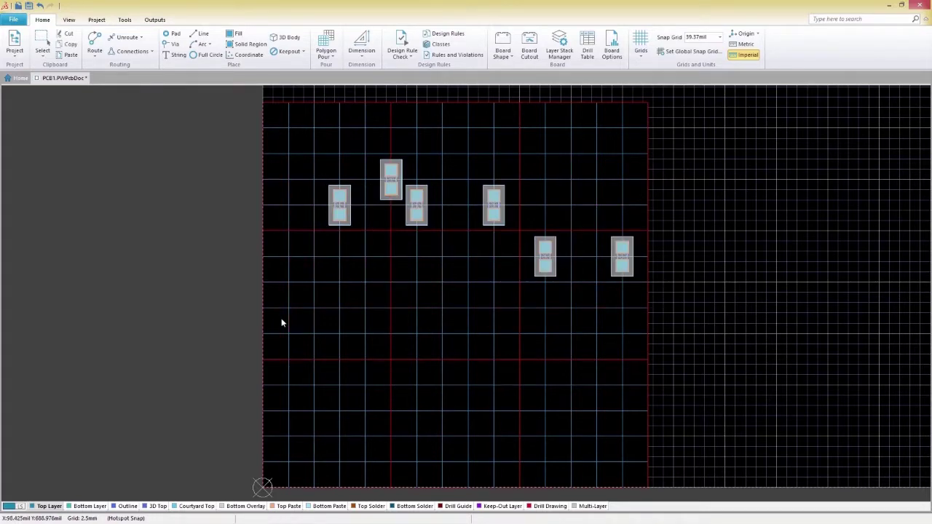
Align the six components vertically to a reference component, forming one horizontal row
{"action": "left_click", "coordinate": [134, 22]}
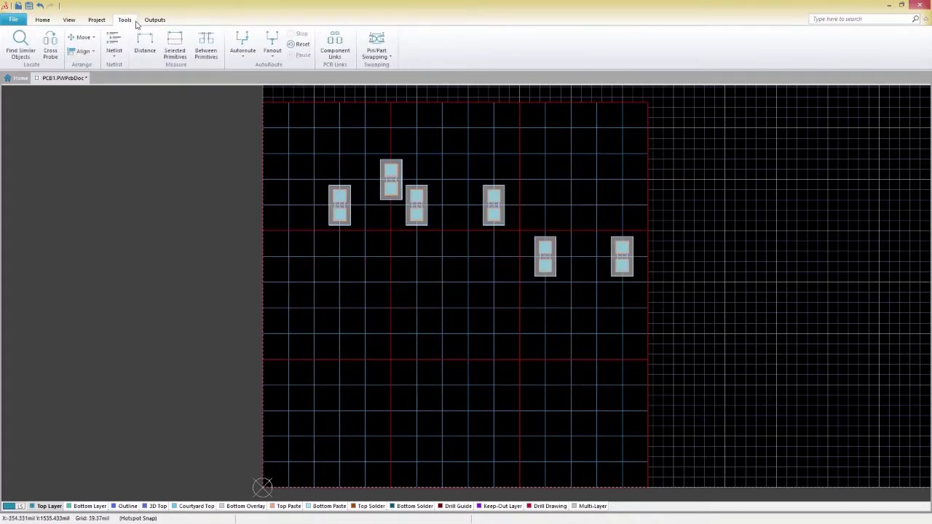
{"action": "left_click", "coordinate": [94, 52]}
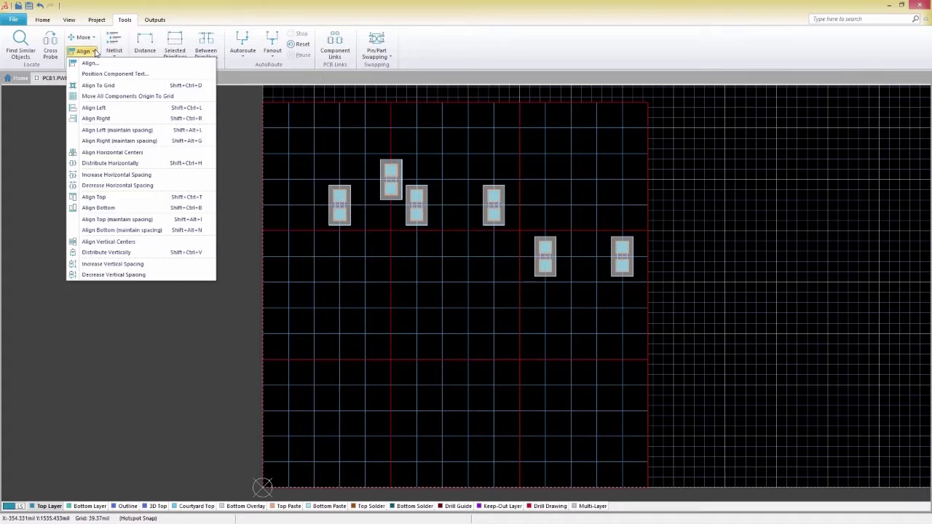
{"action": "left_click", "coordinate": [92, 241]}
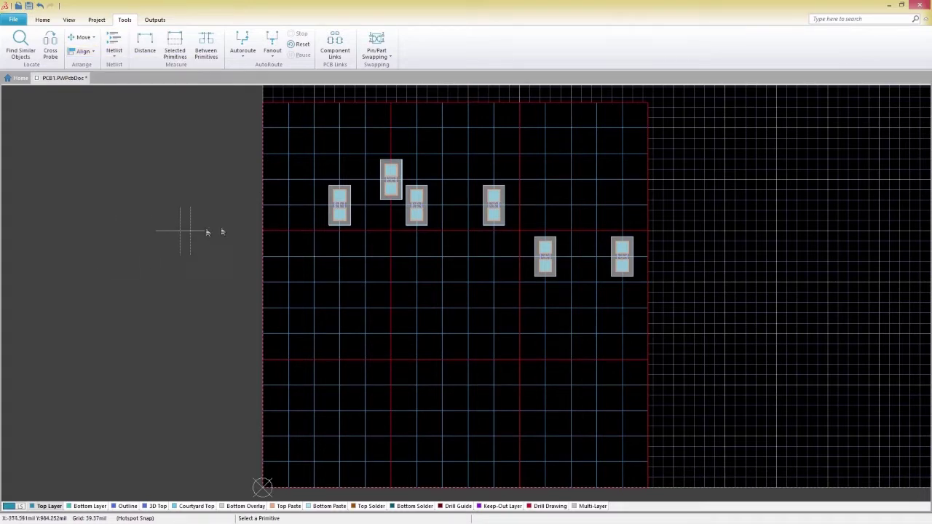
{"action": "left_click", "coordinate": [418, 206]}
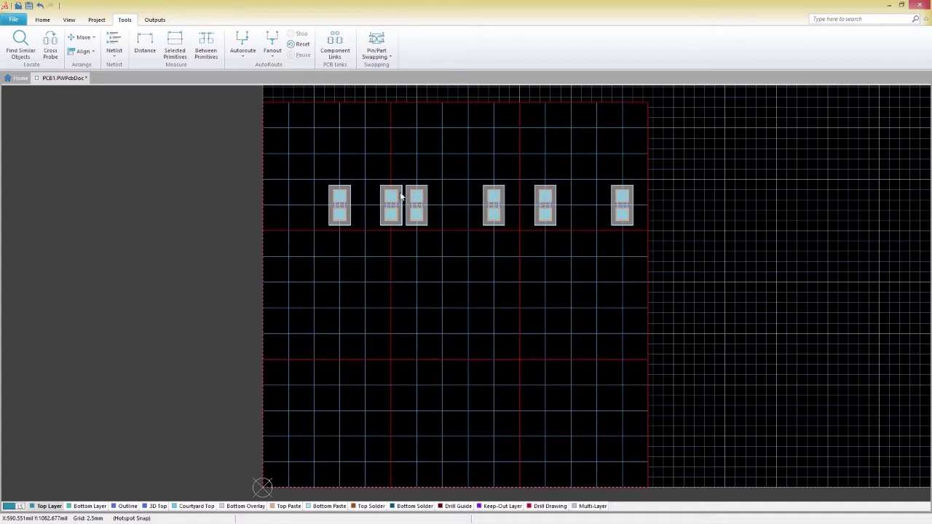
{"action": "left_click", "coordinate": [92, 52]}
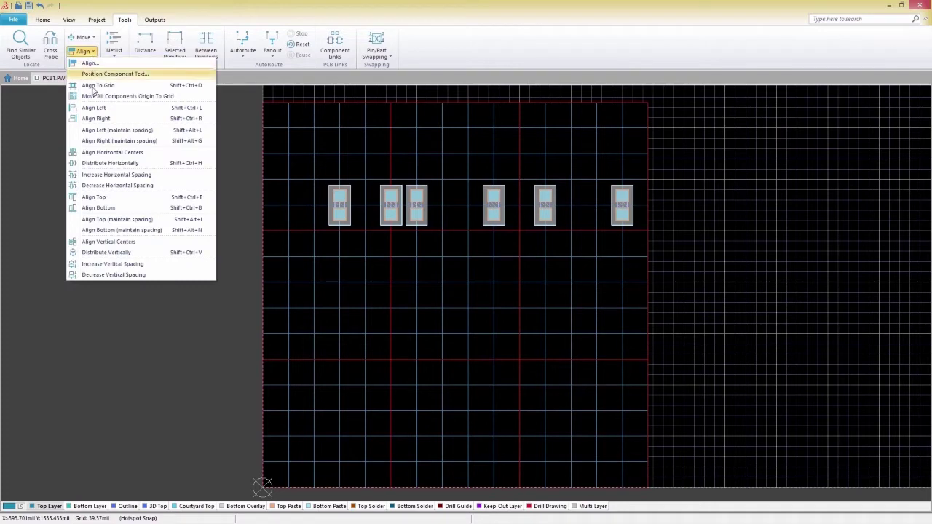
Distribute the six components horizontally, then decrease their horizontal spacing
{"action": "left_click", "coordinate": [98, 163]}
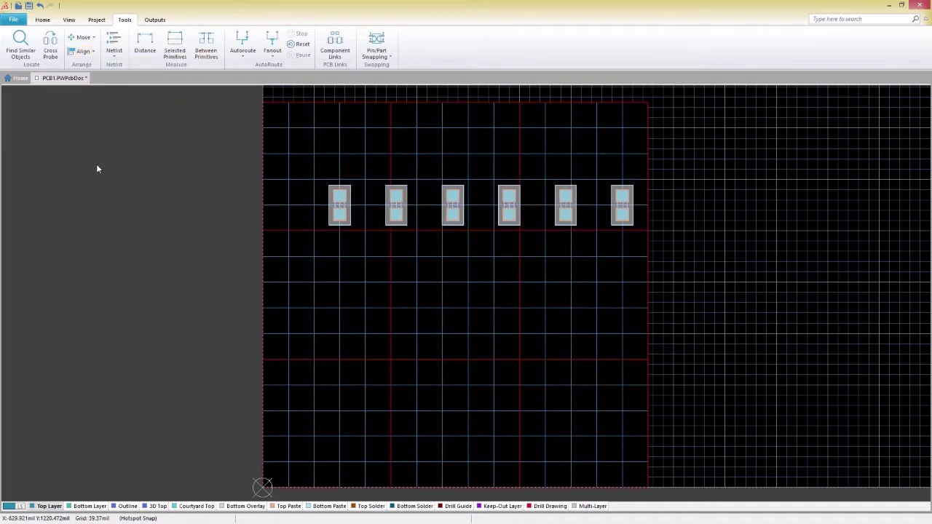
{"action": "left_click", "coordinate": [90, 52]}
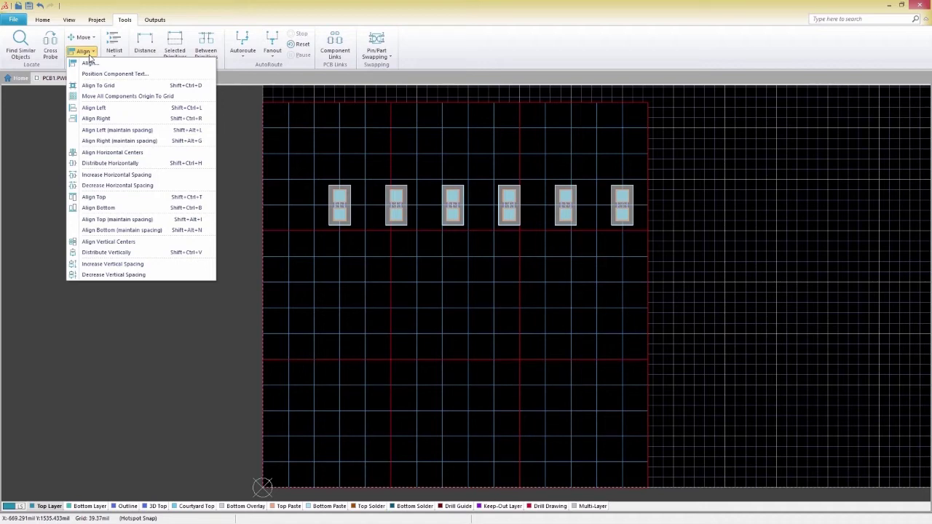
{"action": "left_click", "coordinate": [99, 186]}
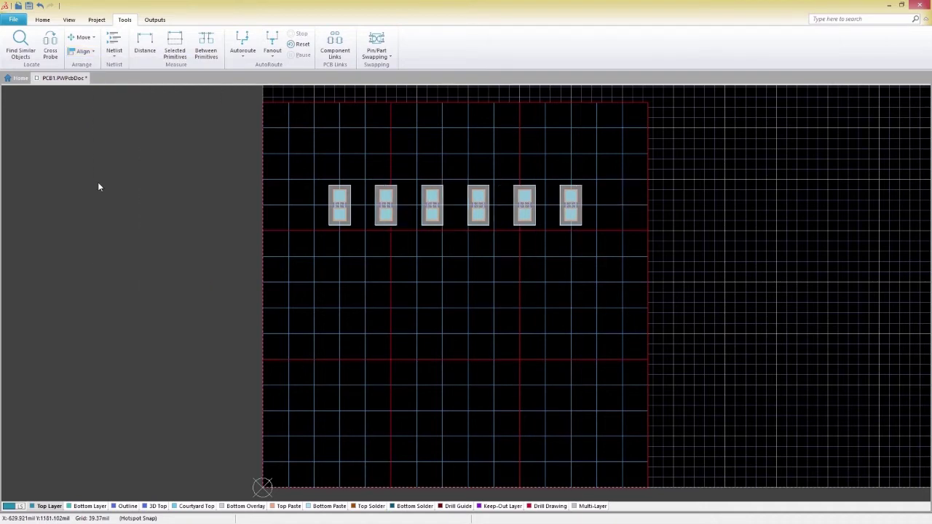
{"action": "left_click", "coordinate": [91, 51]}
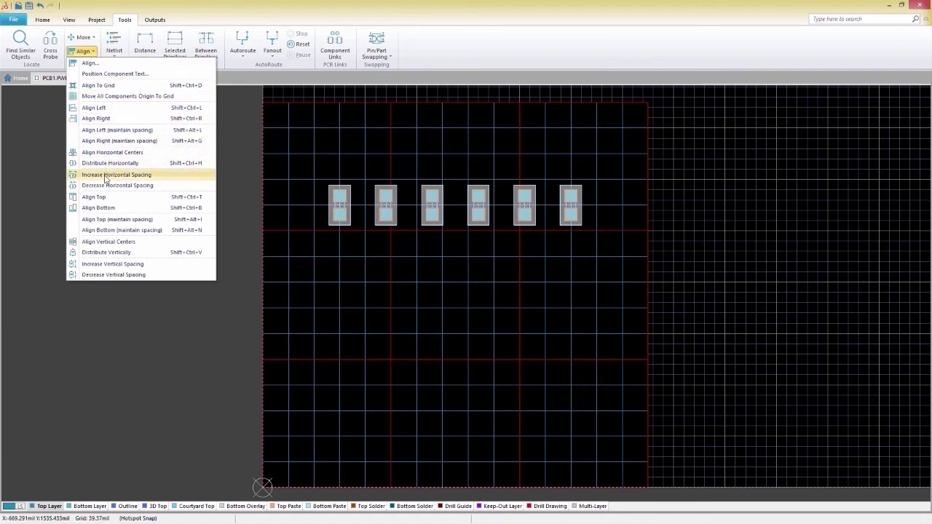